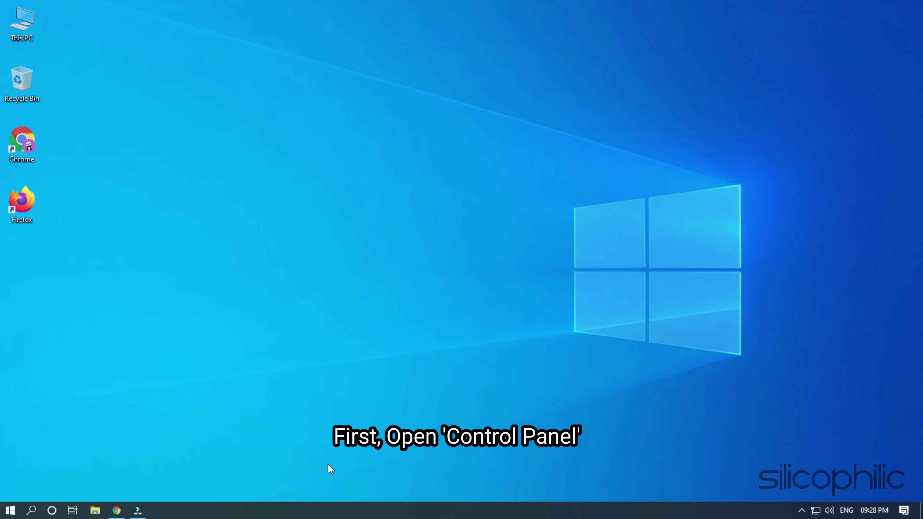
Step: Search for Control Panel, open it and go to the Windows Defender Firewall page
click(9, 513)
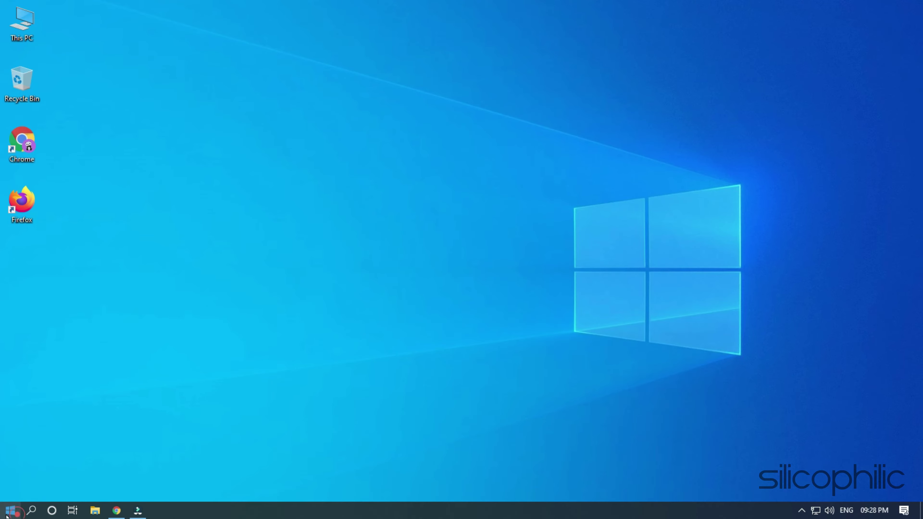
text(con)
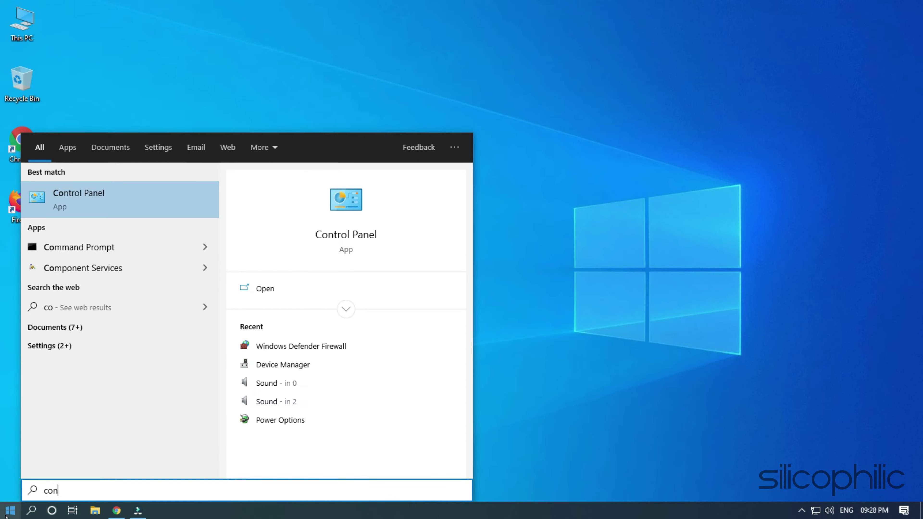
text(t)
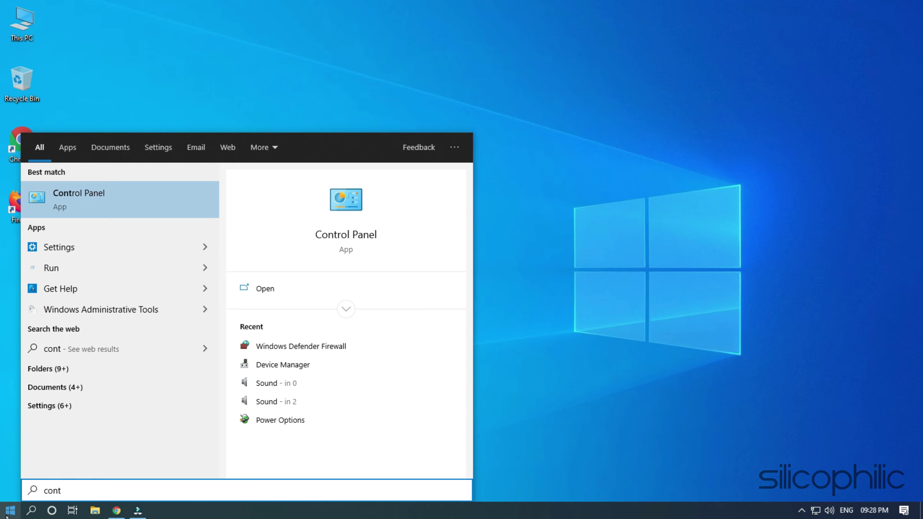
text(rol)
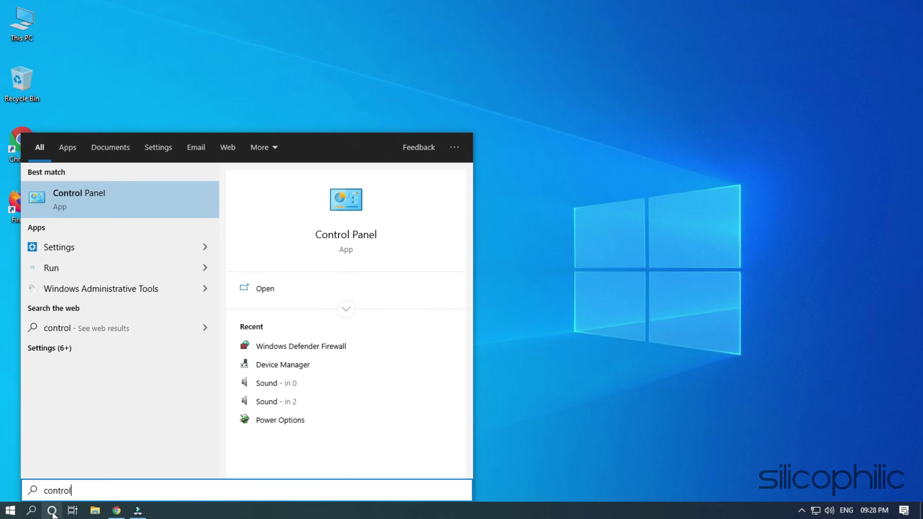
click(142, 200)
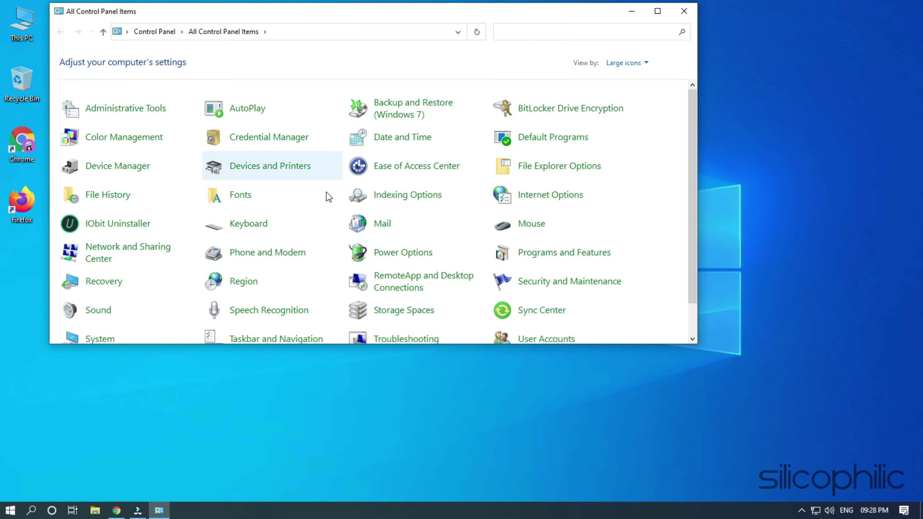
scroll(328, 197, down, 1)
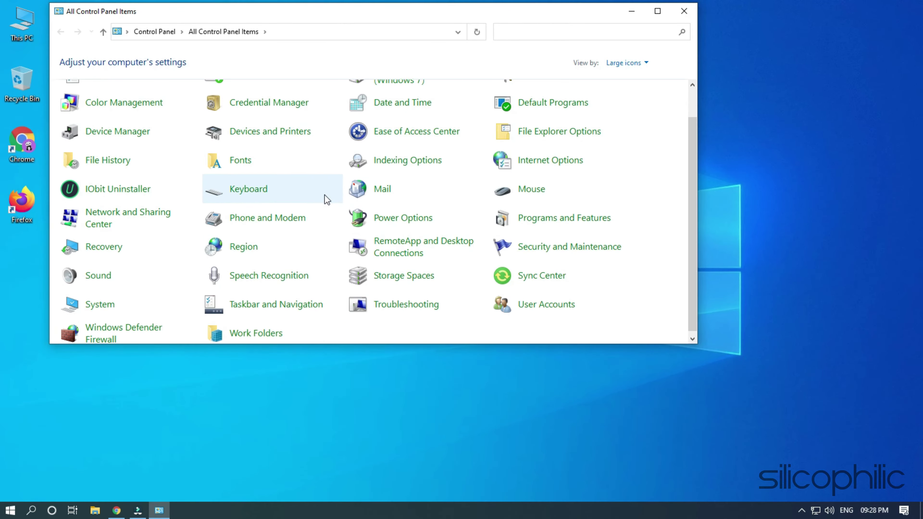
click(147, 335)
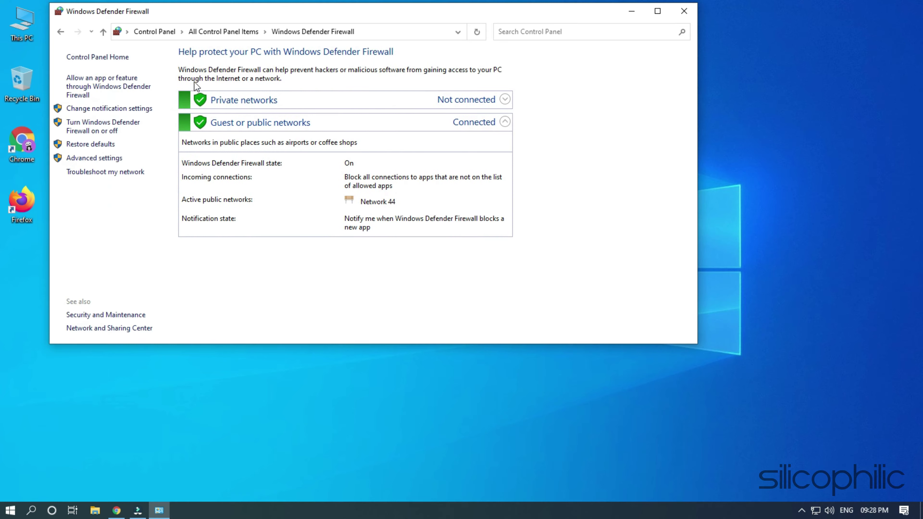
Step: Find Google Chrome in the firewall's list of allowed apps and examine its private and public network permissions
click(97, 96)
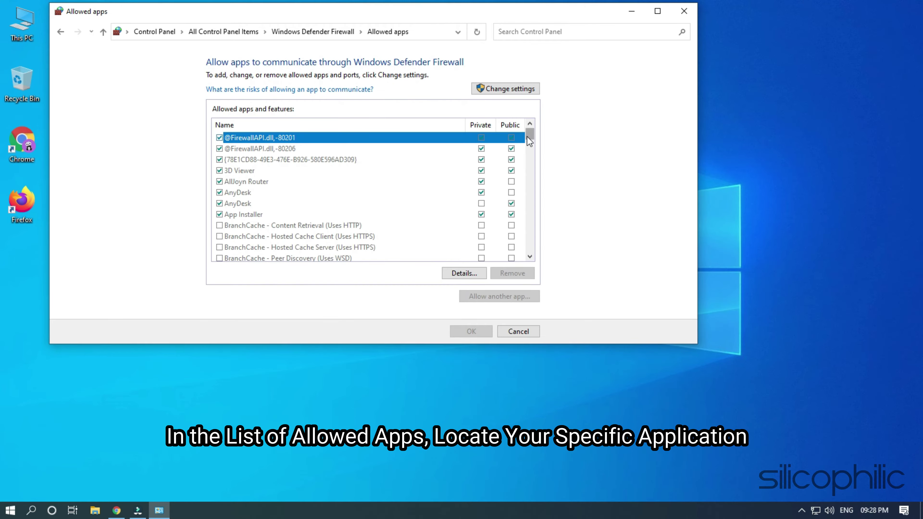
scroll(528, 136, down, 1)
scroll(528, 137, down, 3)
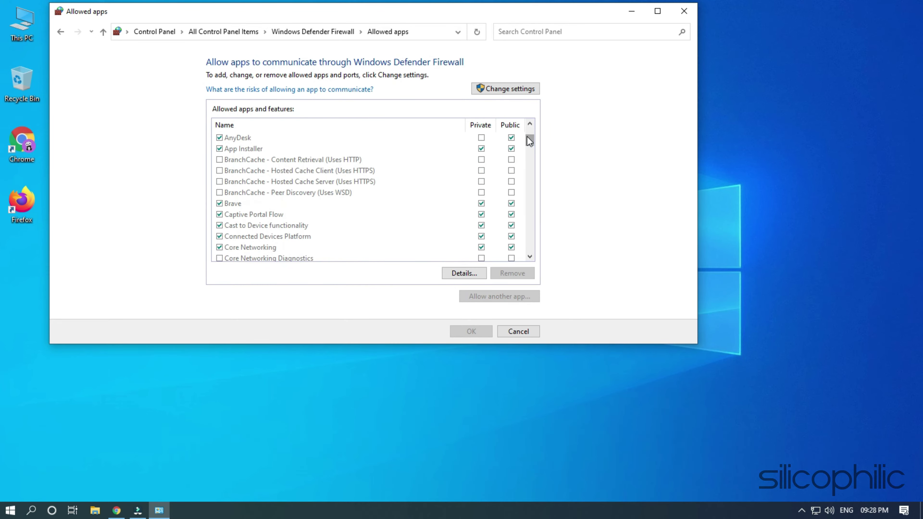
scroll(527, 141, down, 1)
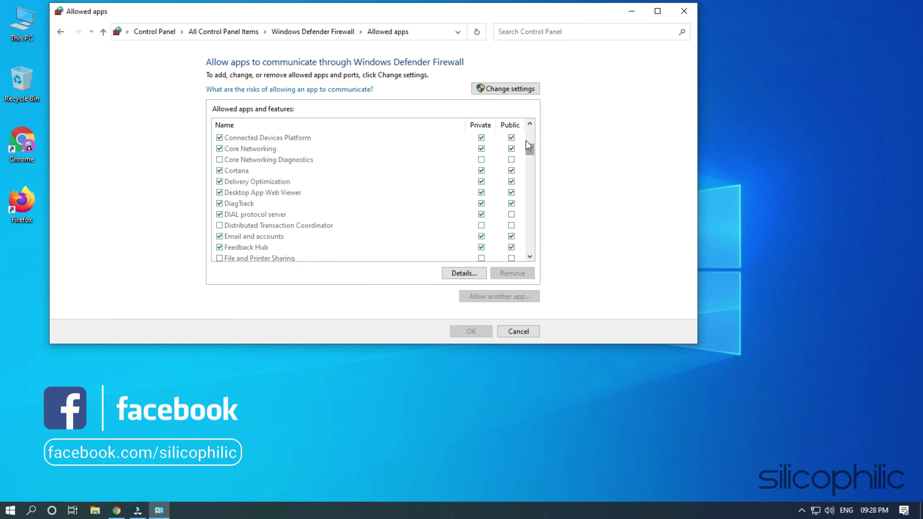
scroll(526, 142, down, 1)
scroll(528, 146, down, 1)
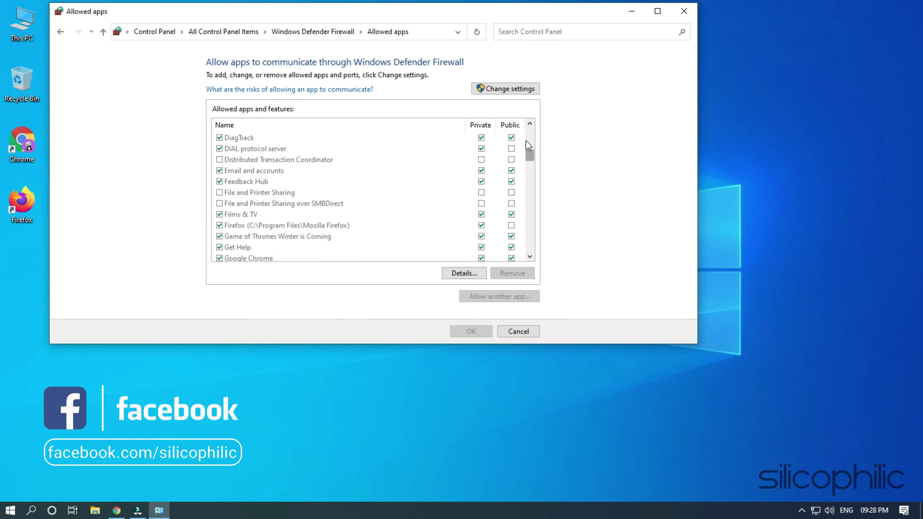
scroll(528, 146, down, 1)
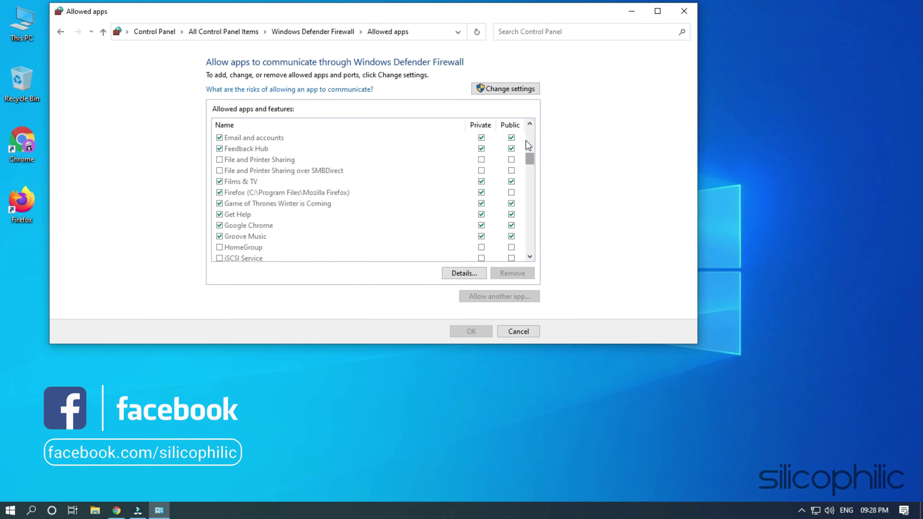
click(249, 226)
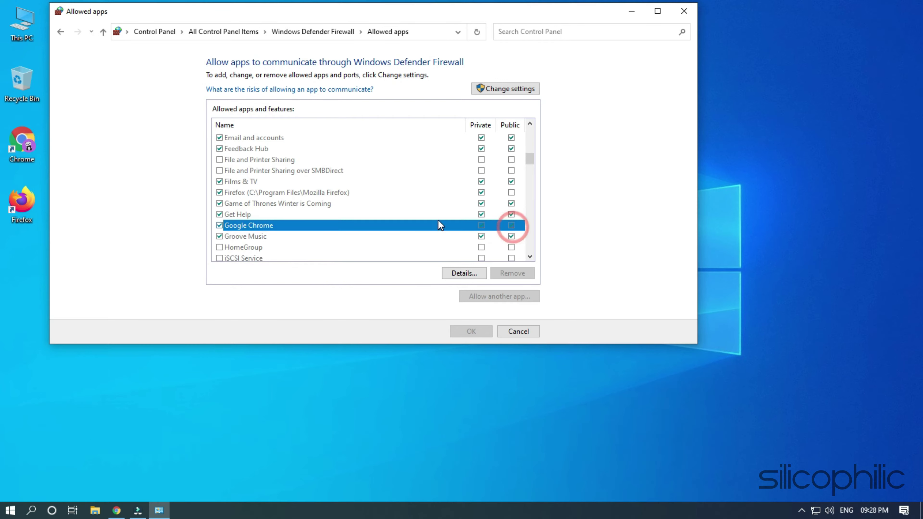
key(Up)
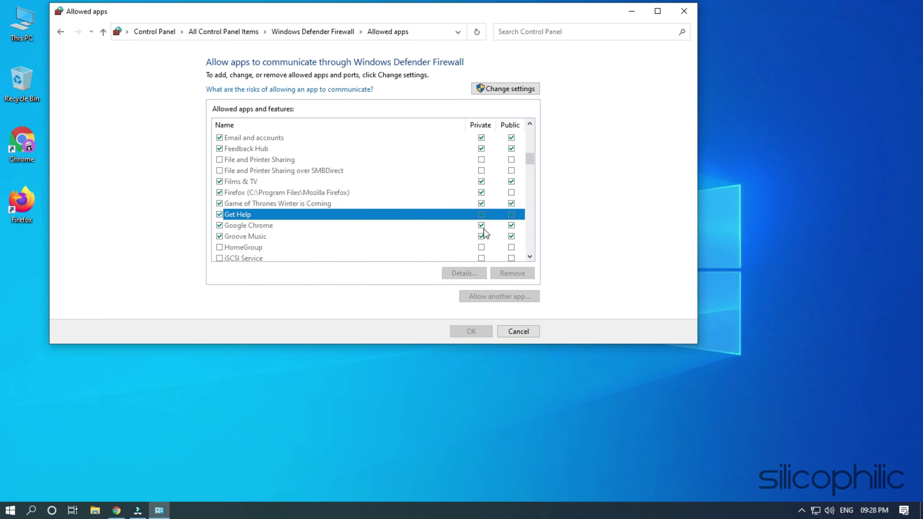
click(516, 227)
click(524, 215)
click(505, 334)
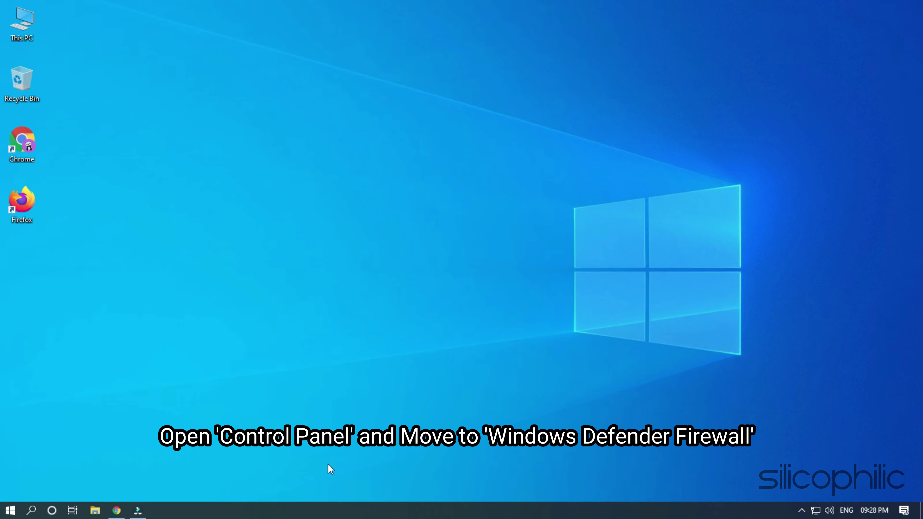
Step: Reopen Control Panel from the desktop and go to Windows Defender Firewall
click(6, 514)
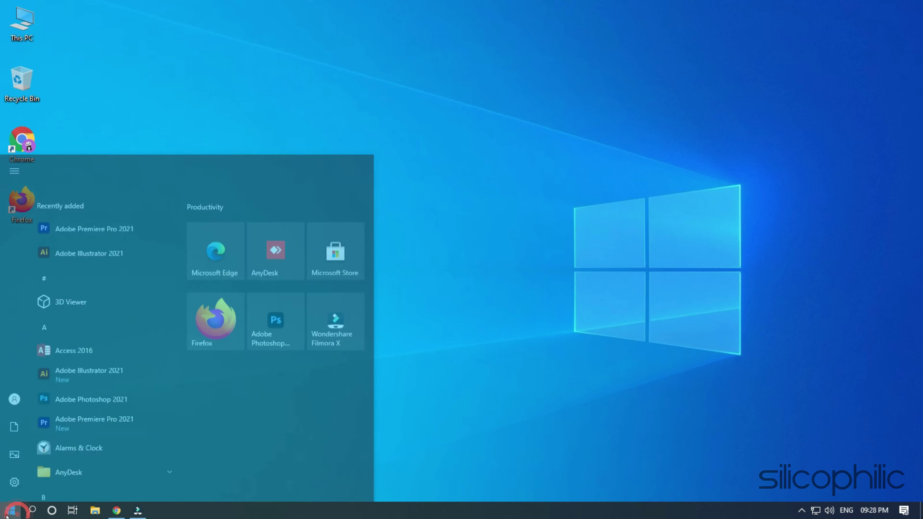
text(cont)
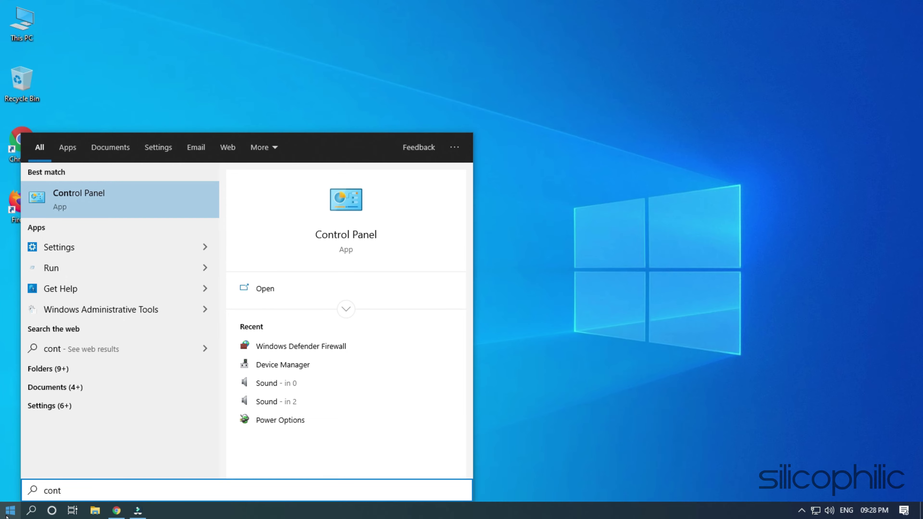
text(rol)
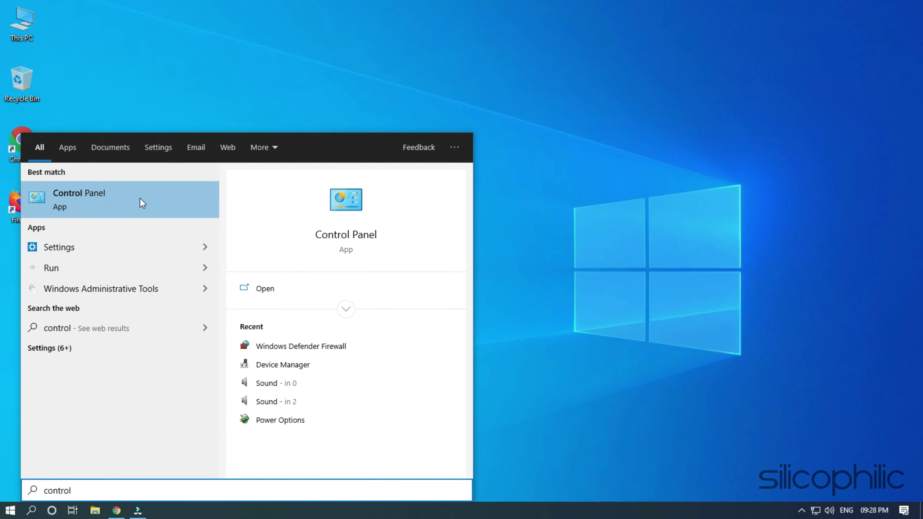
click(142, 203)
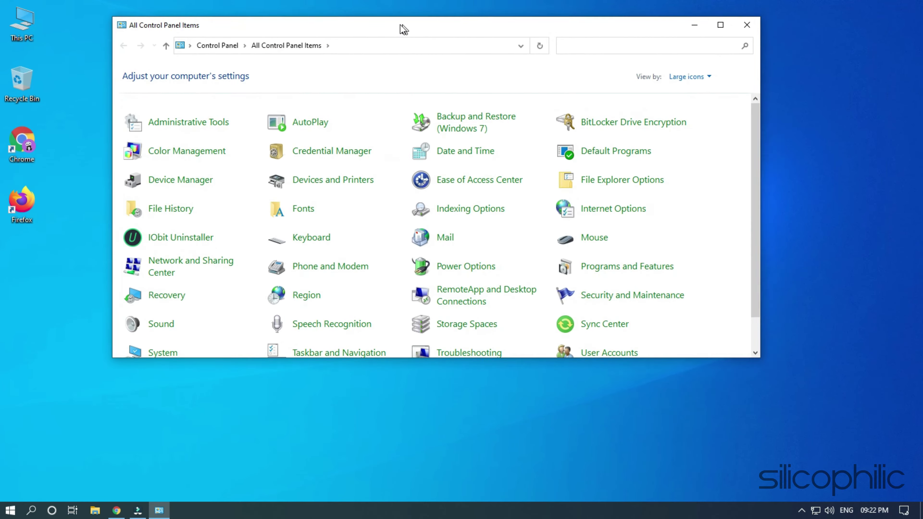
drag(401, 26, 340, 12)
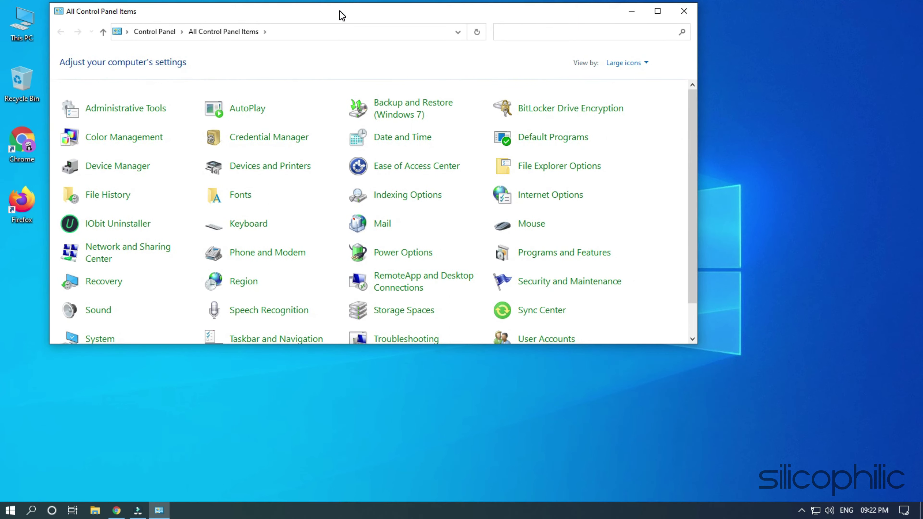
scroll(663, 134, down, 1)
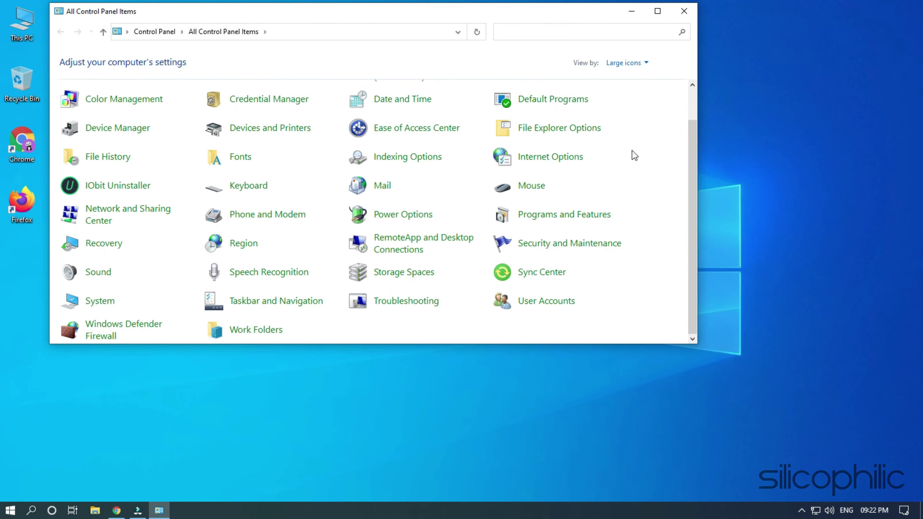
click(116, 329)
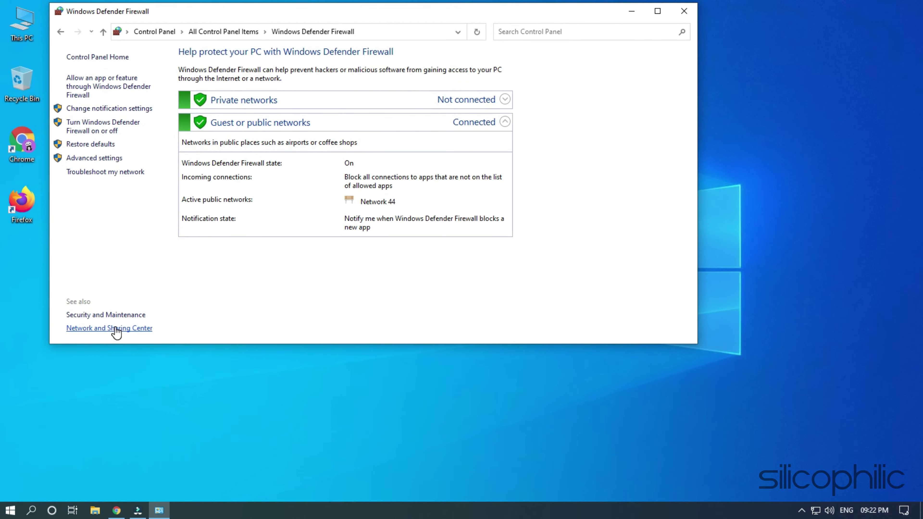
Step: Turn off Windows Defender Firewall for both private and public networks and apply the settings
click(142, 122)
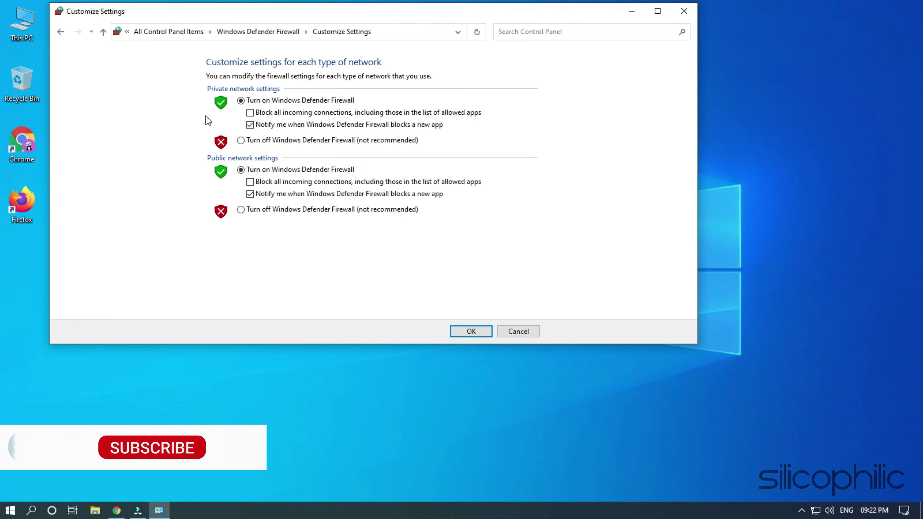
click(241, 141)
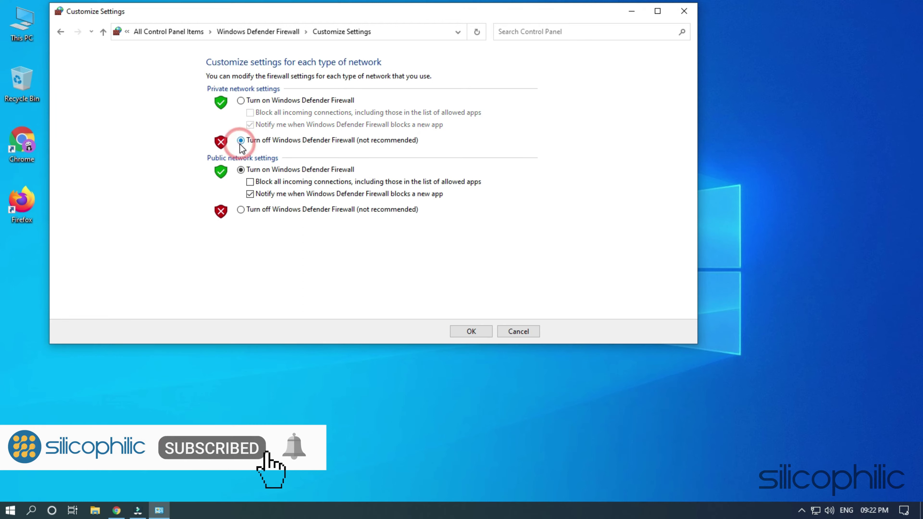
click(243, 210)
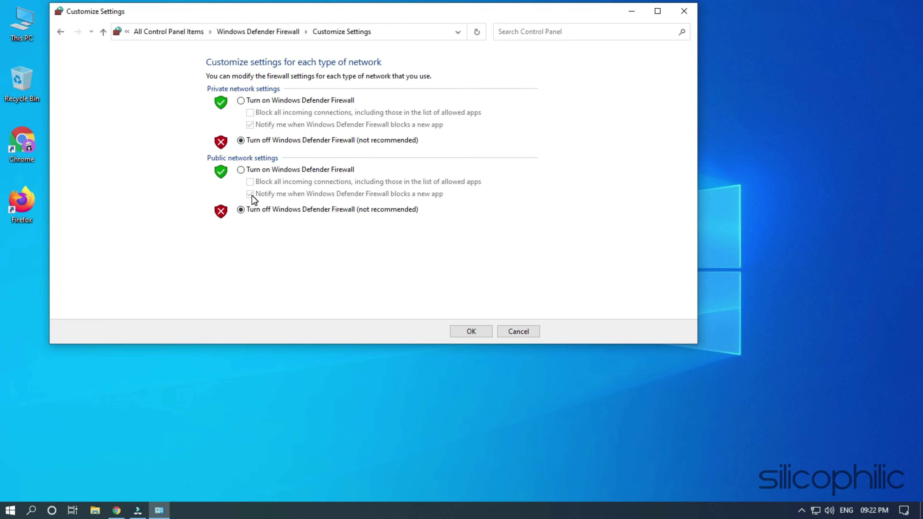
click(471, 332)
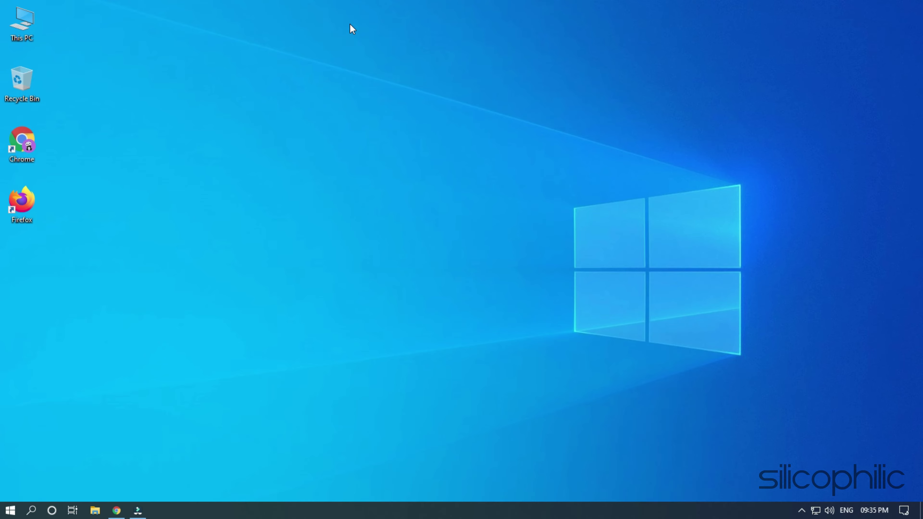
Step: Bring up the Windows Defender Firewall page through Control Panel again
click(10, 511)
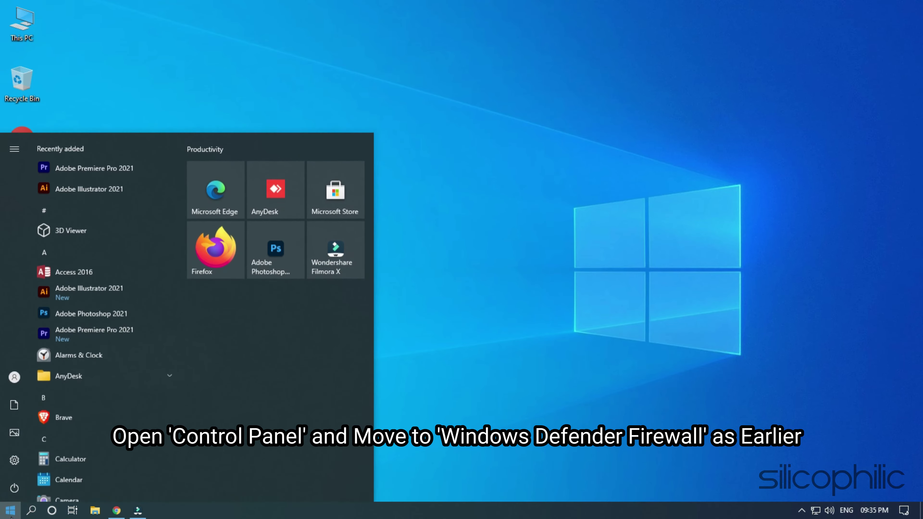
text(con)
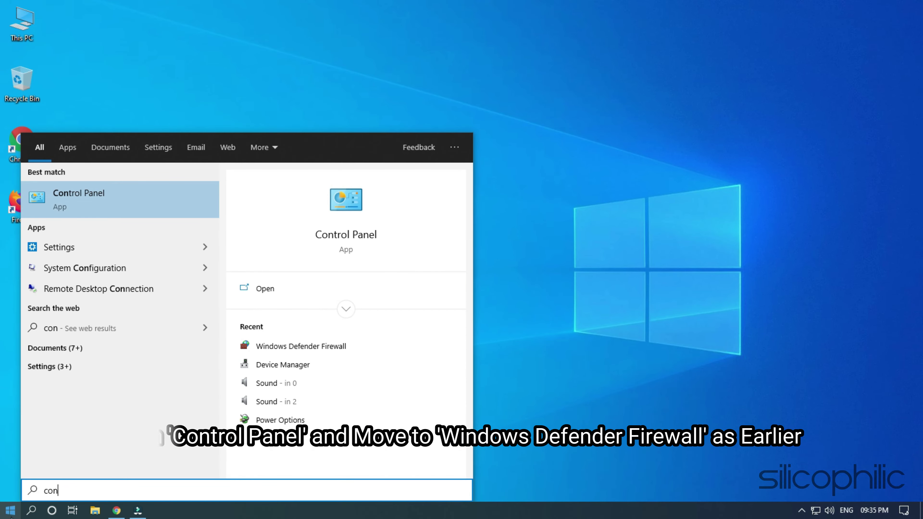
text(trol)
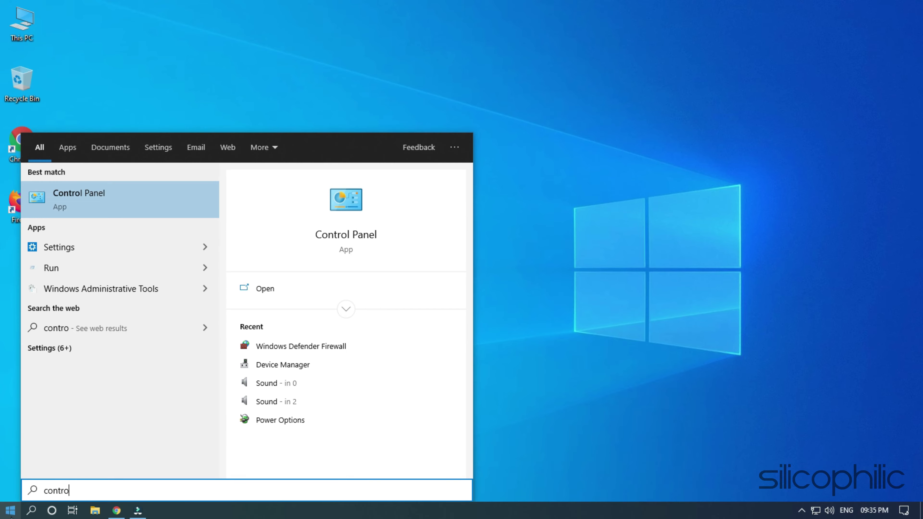
click(110, 199)
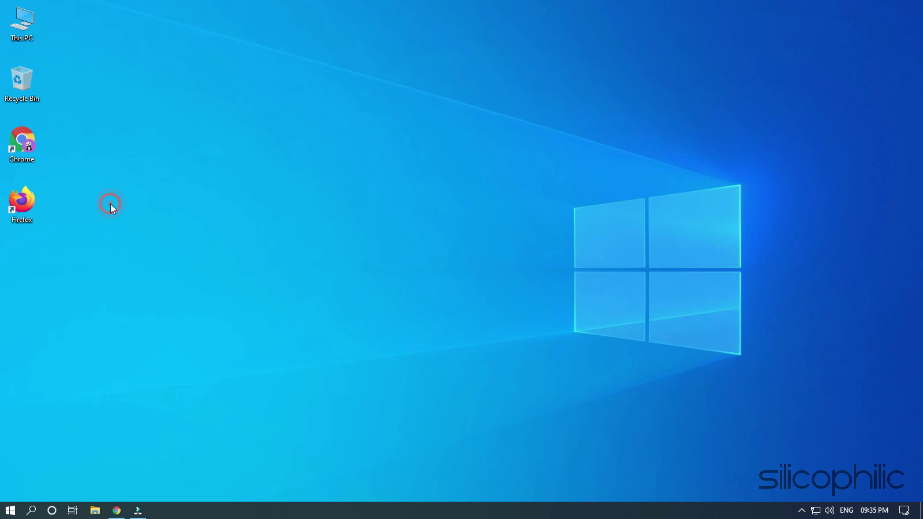
scroll(151, 189, down, 2)
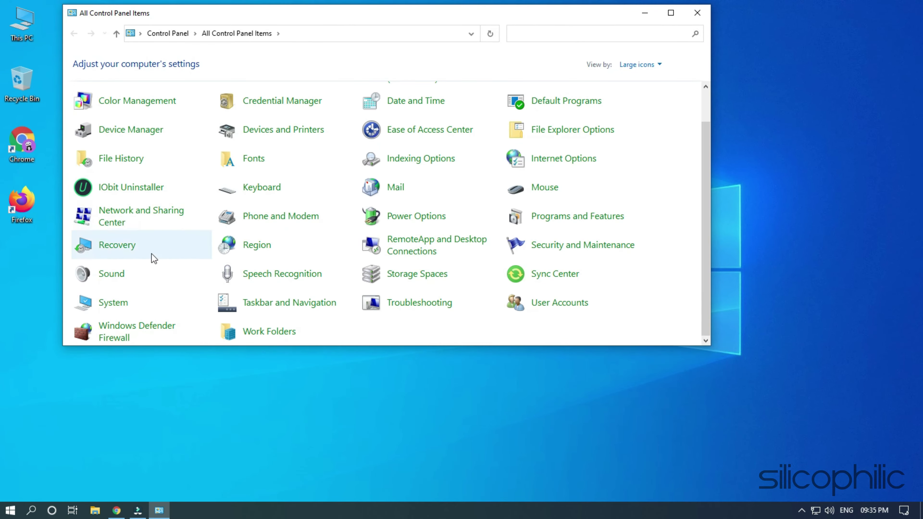
click(139, 339)
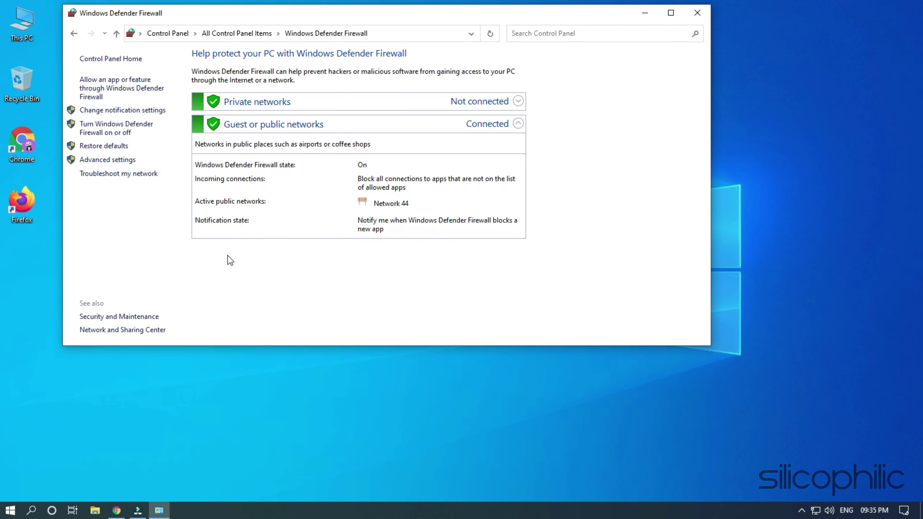
Step: Open the firewall's advanced settings and display its inbound rules
click(112, 163)
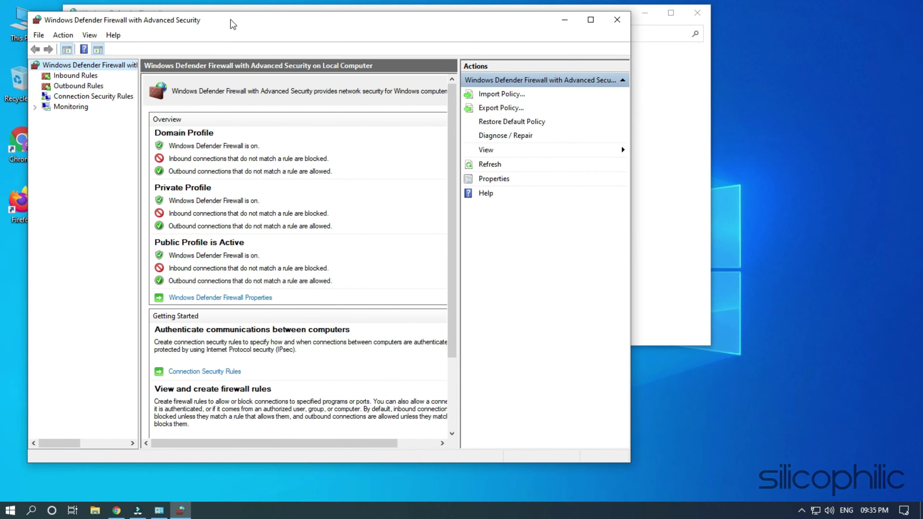
drag(230, 20, 274, 15)
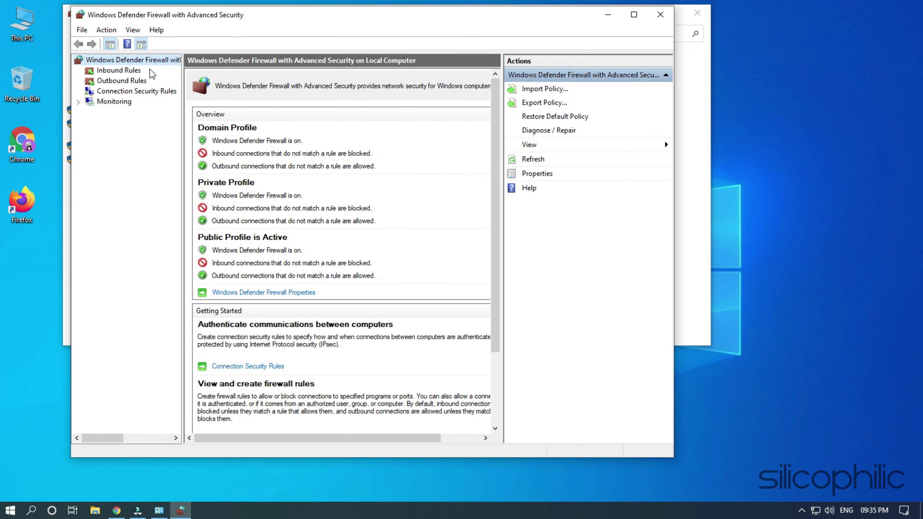
click(94, 72)
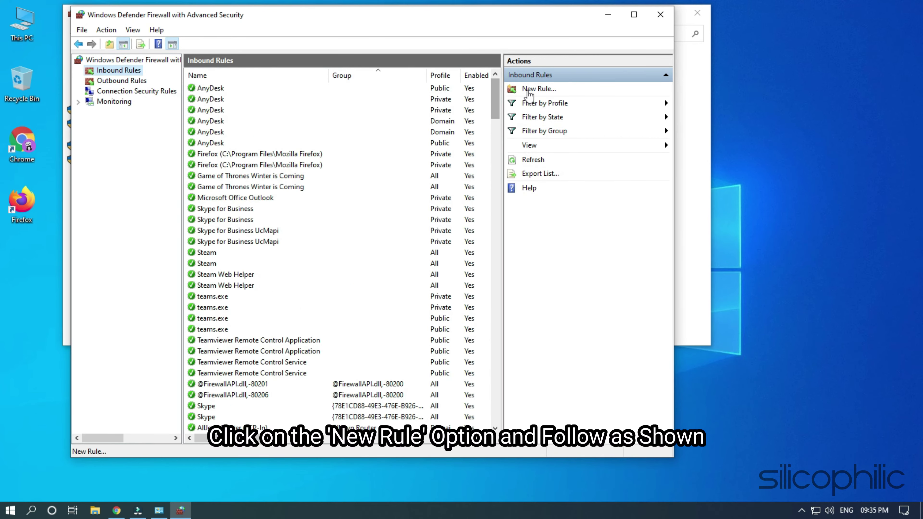
Step: Start a new inbound rule of type Program and set its program path to GamePanel.exe in the Windows System32 folder
click(538, 89)
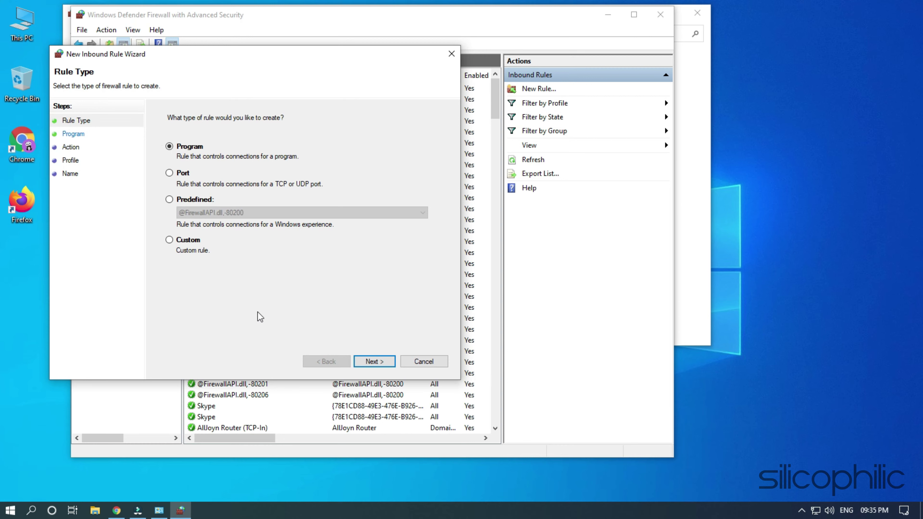
click(389, 363)
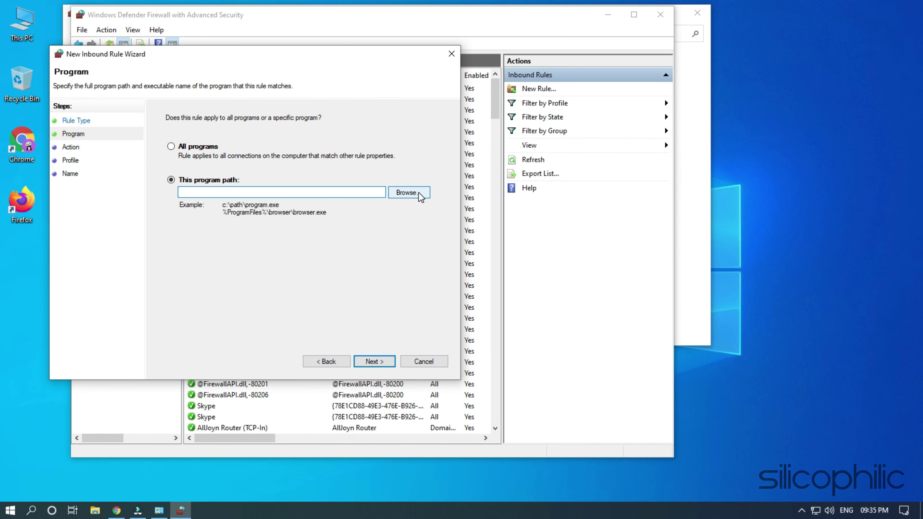
drag(252, 57, 284, 26)
click(445, 166)
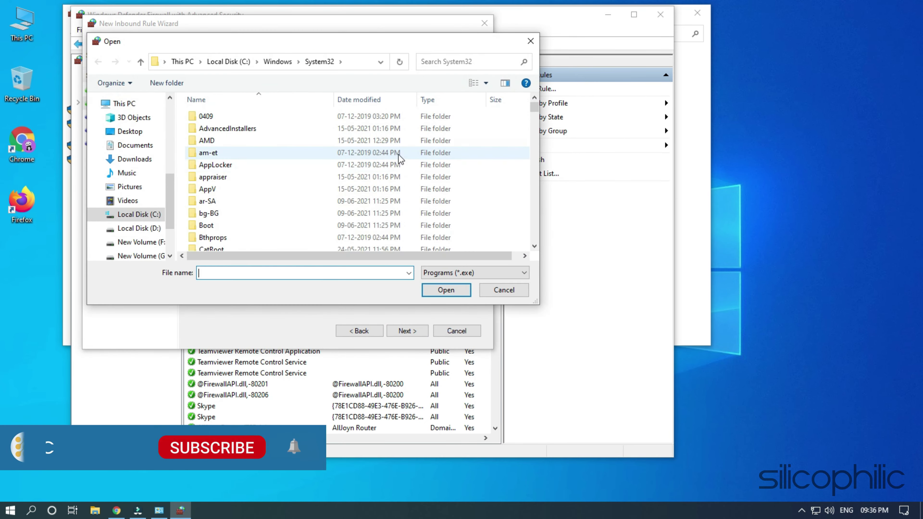
drag(534, 108, 526, 149)
drag(526, 149, 523, 165)
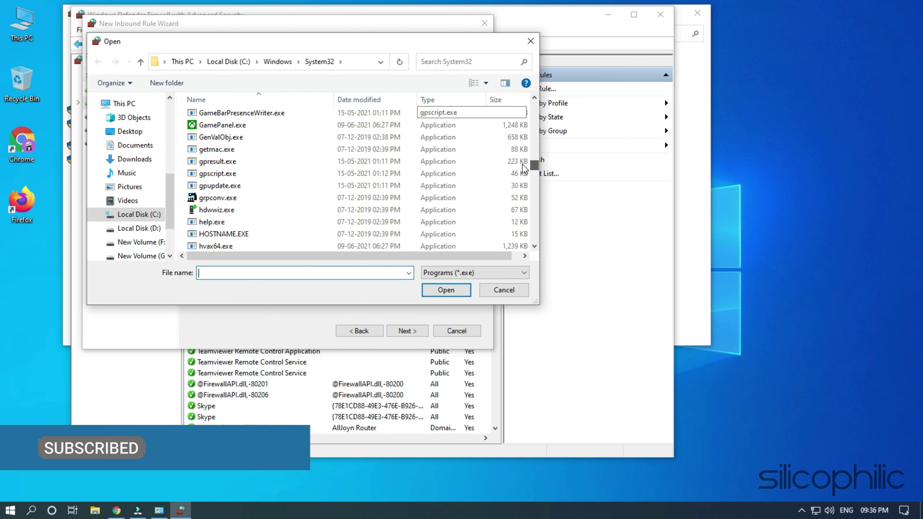
click(248, 129)
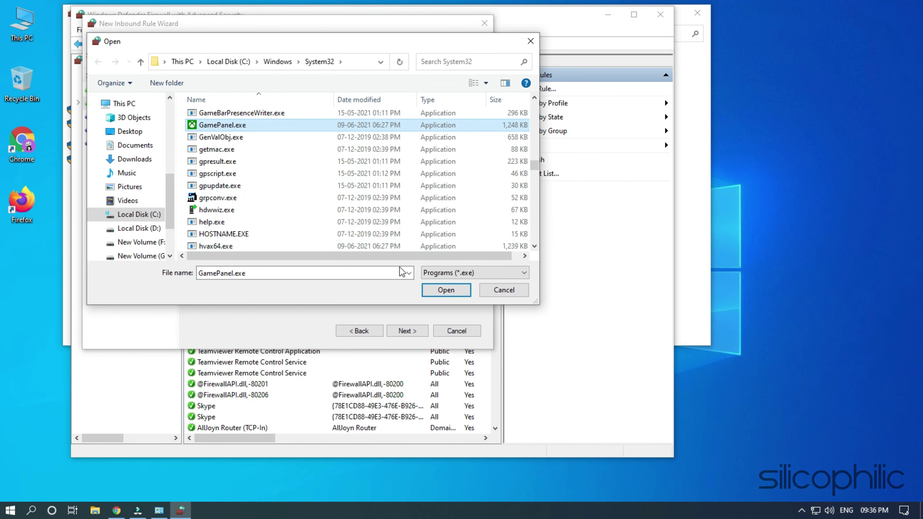
click(442, 293)
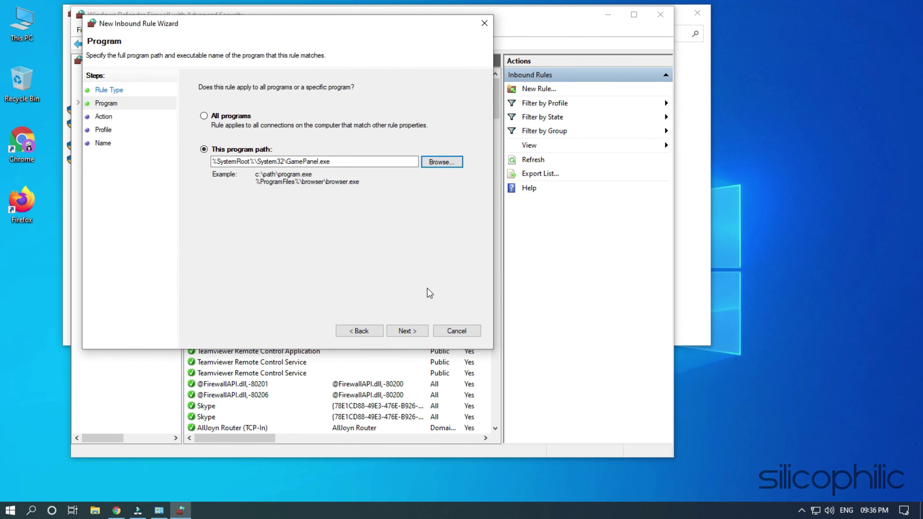
click(416, 332)
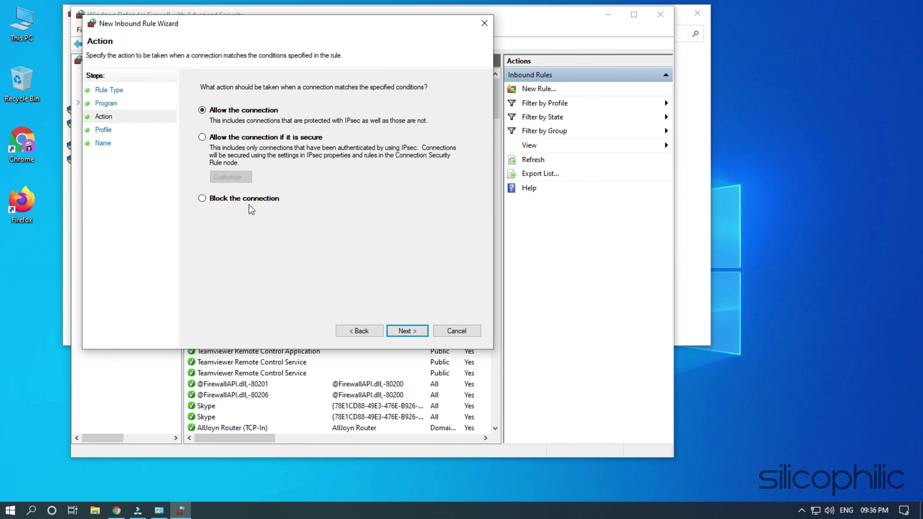
Step: Set the rule's action to block the connection and keep it applied to the Domain, Private and Public profiles
click(249, 203)
click(417, 331)
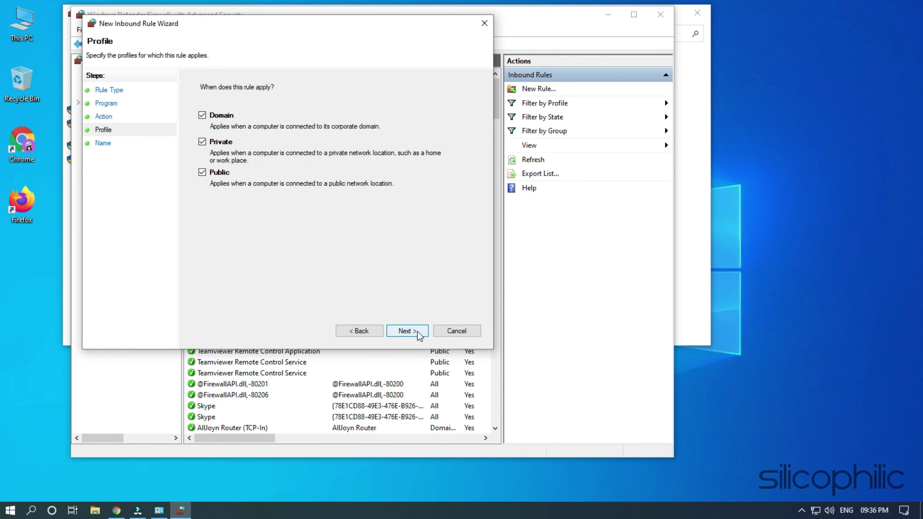
click(399, 336)
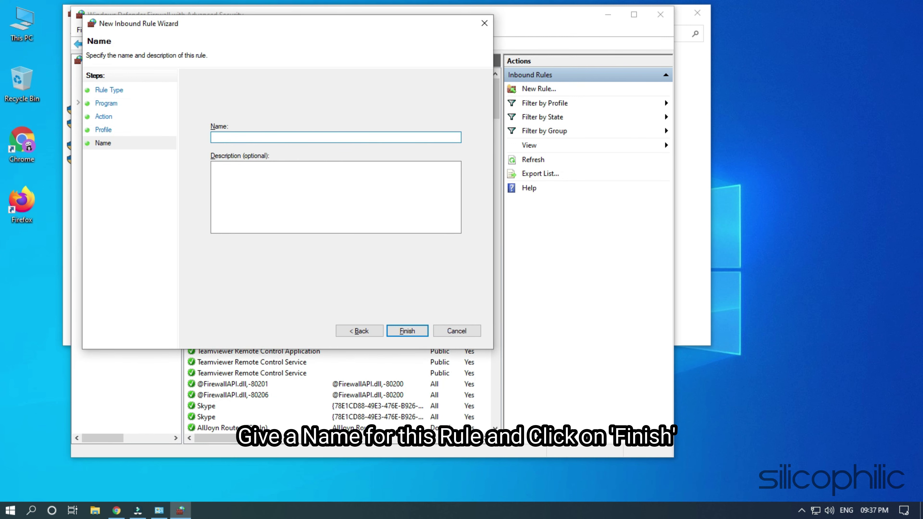
Step: Finish creating the rule with the name Gameblock and close both firewall windows
text(Gameblock)
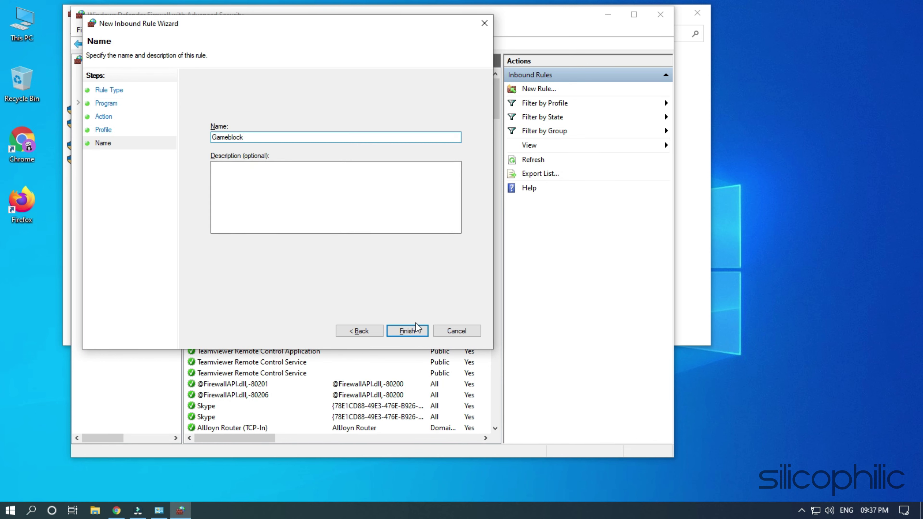
click(407, 330)
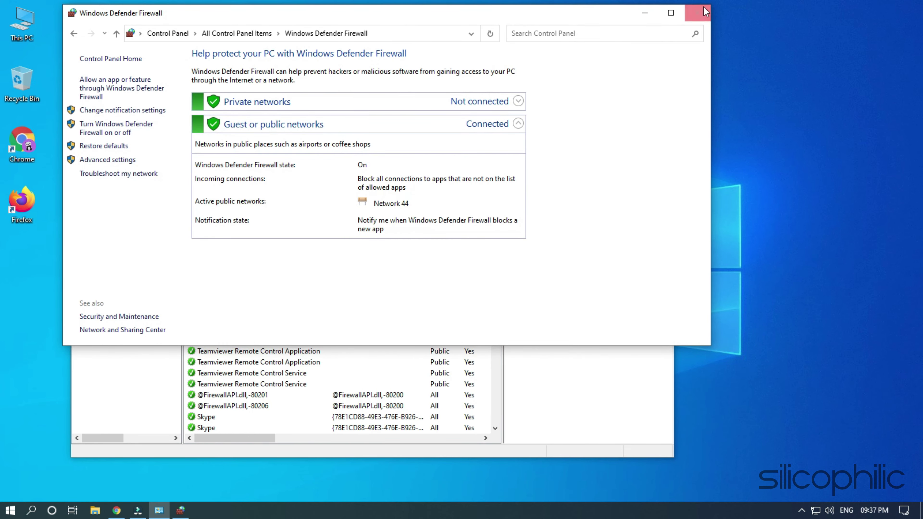
click(697, 14)
click(660, 15)
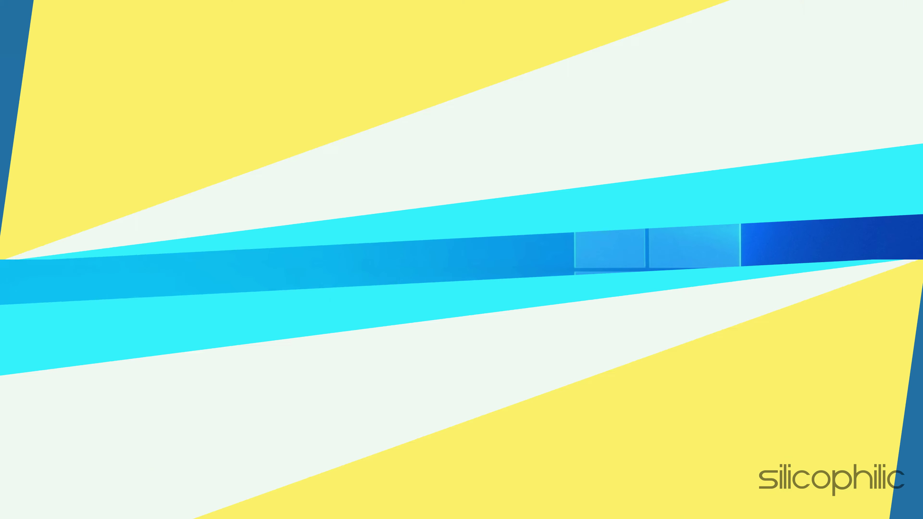